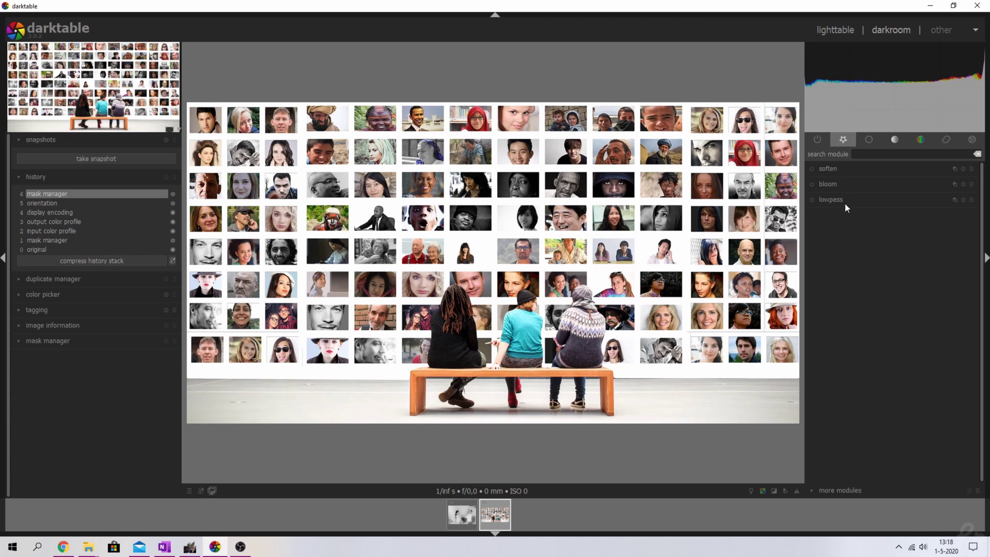
Enable the soften module and raise its mix to 98%
click(832, 169)
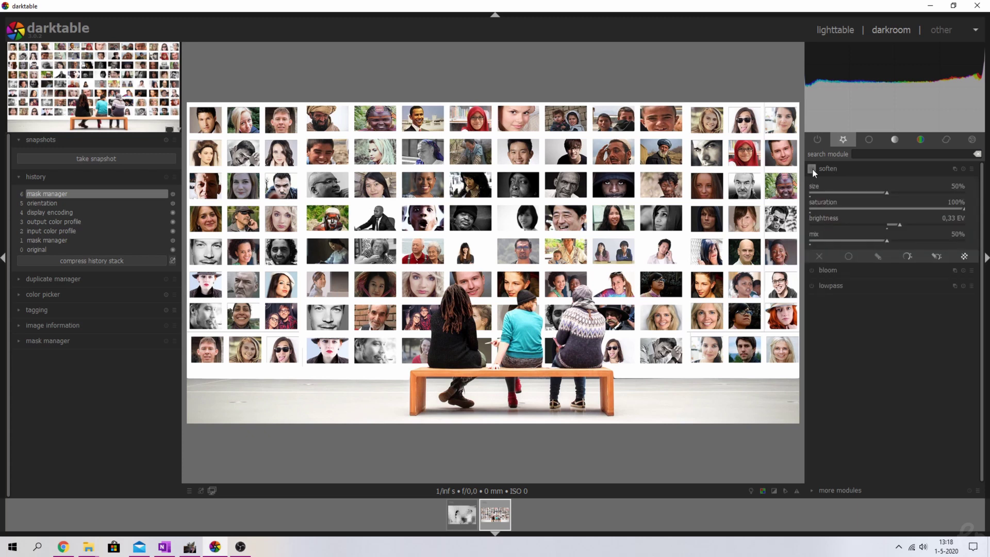
click(812, 169)
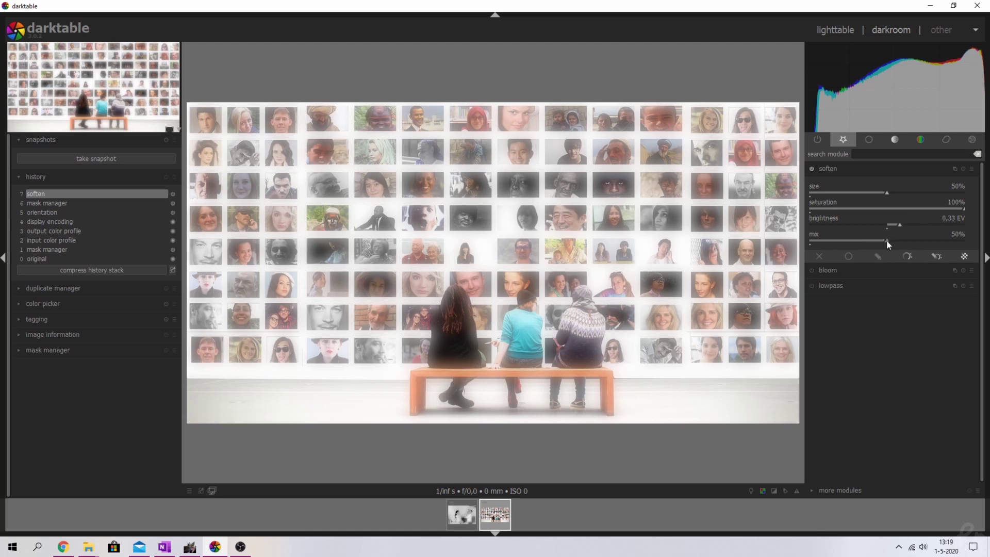
drag(887, 239, 962, 231)
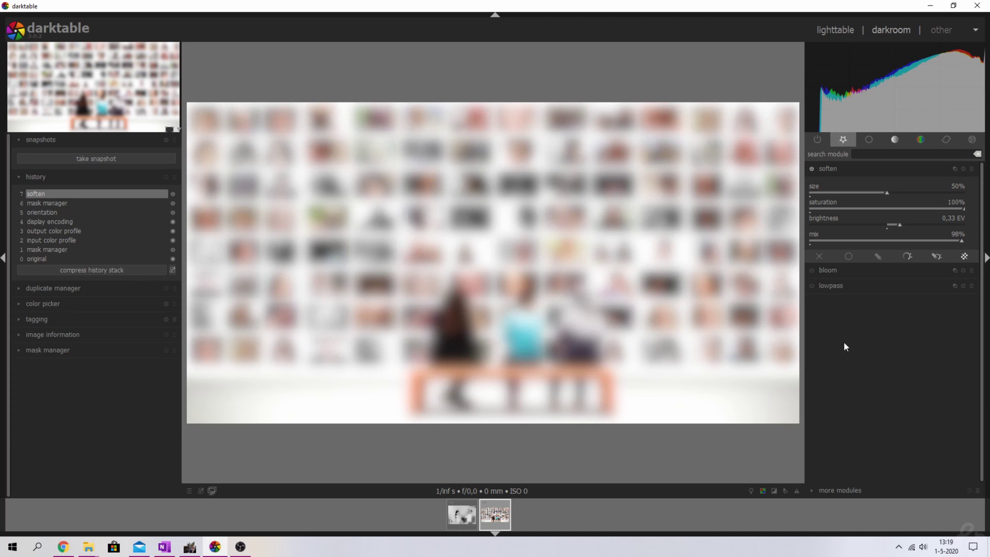
Give soften a drawn mask of four ellipses over faces in rows six, four, three and two, then hide outlines
click(881, 256)
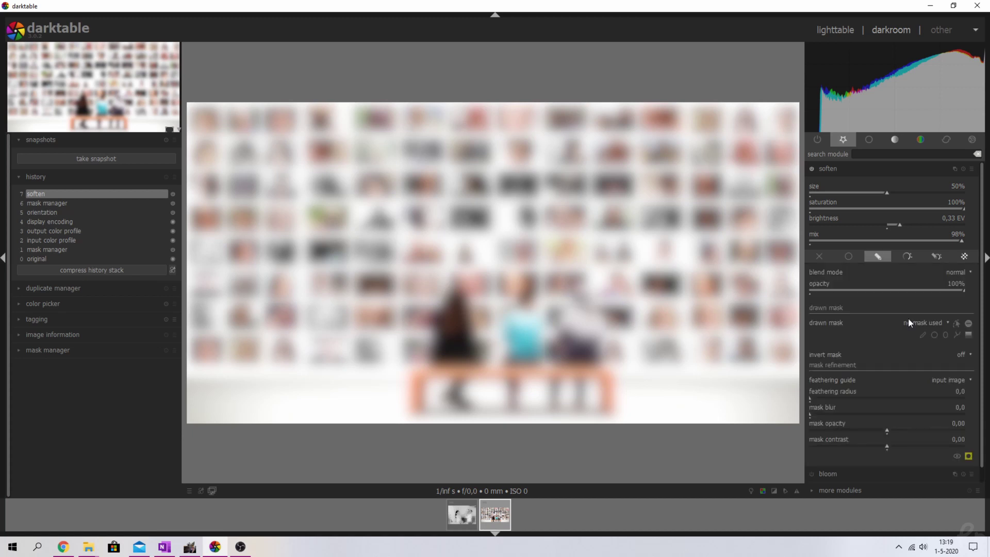
click(946, 334)
click(617, 282)
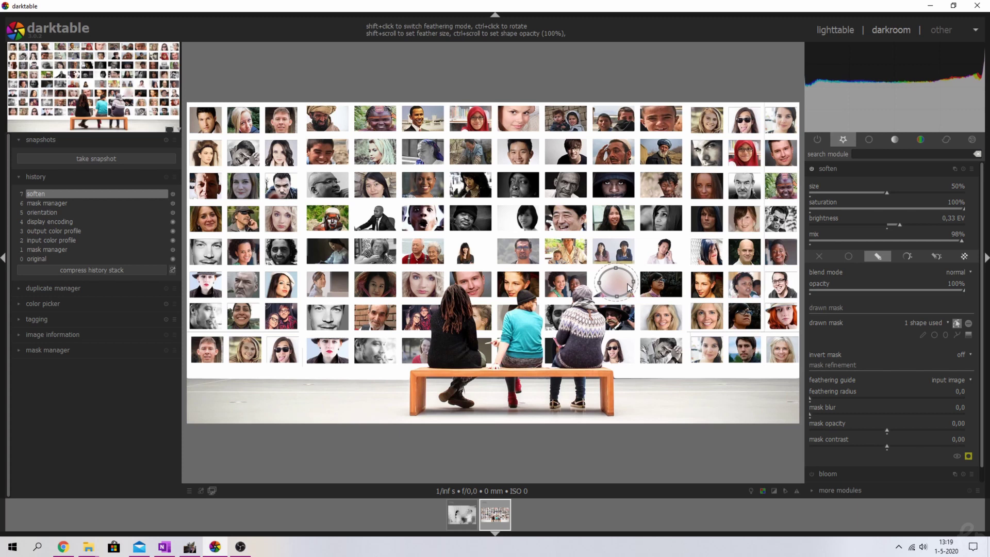
click(946, 334)
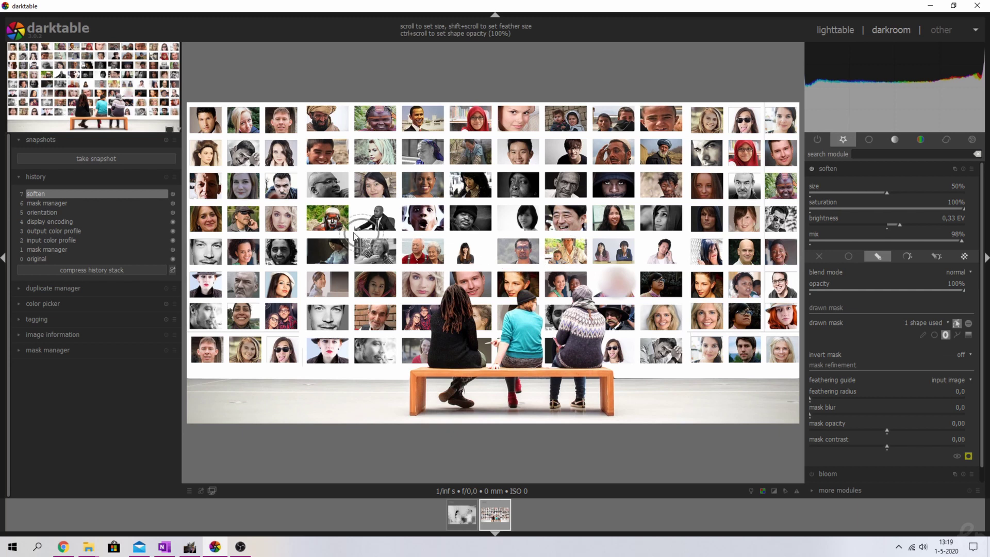
click(282, 218)
click(947, 334)
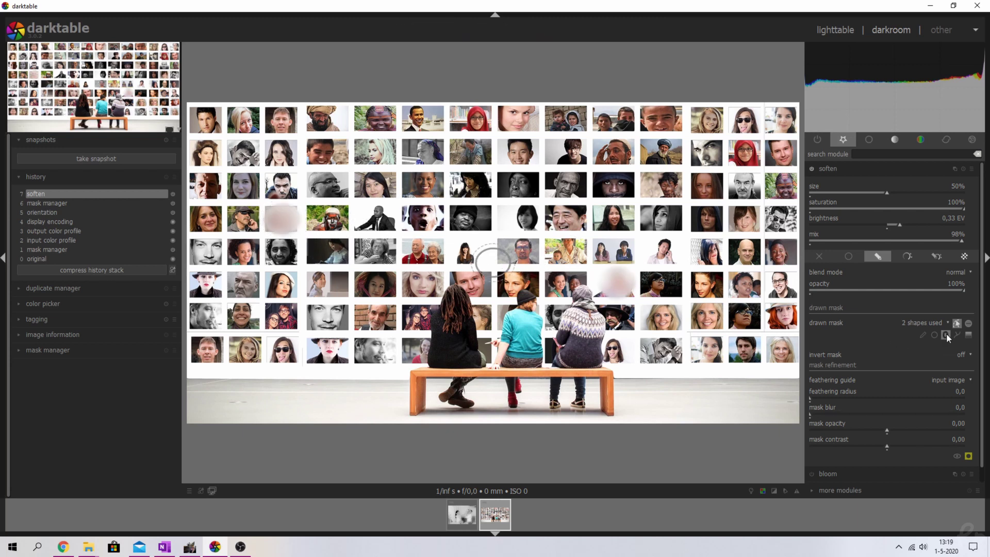
click(613, 188)
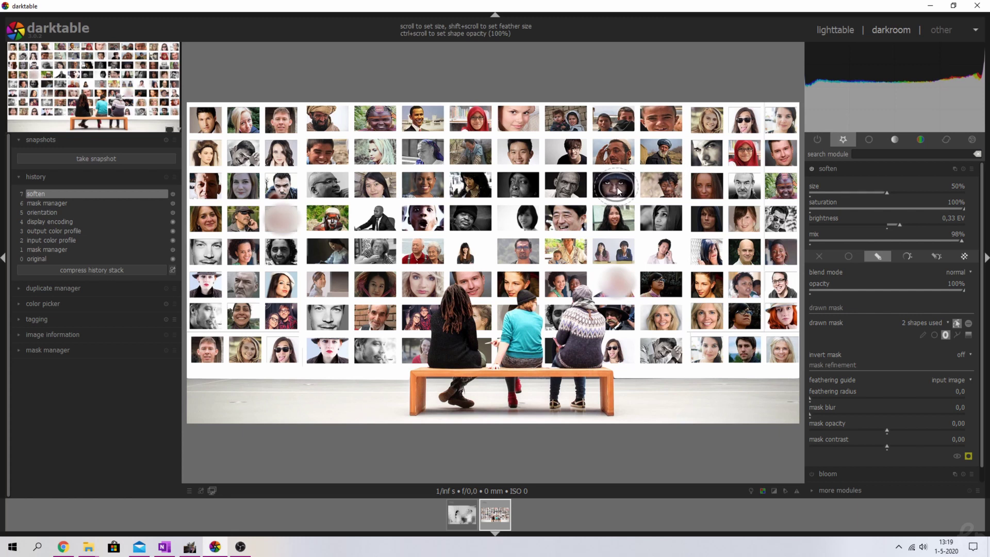
click(946, 333)
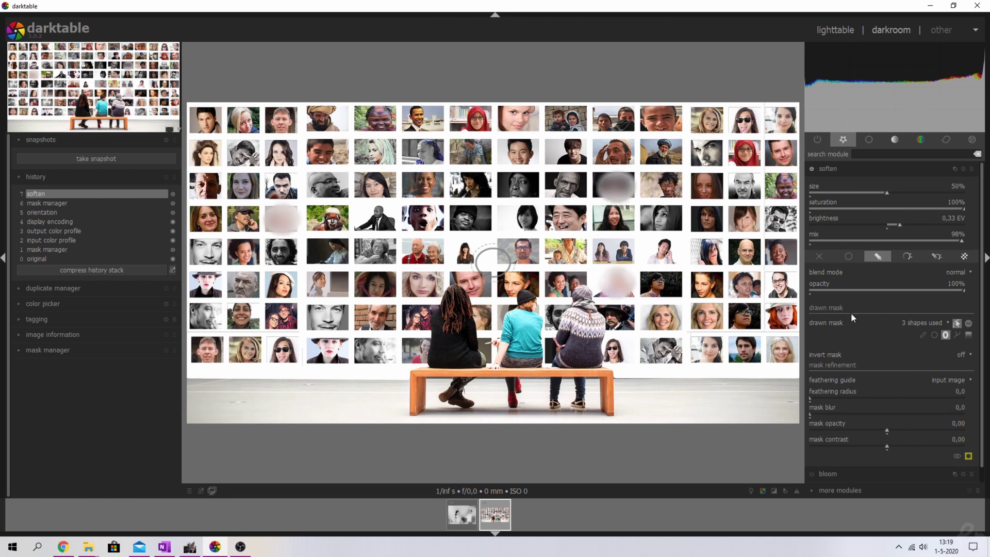
click(323, 154)
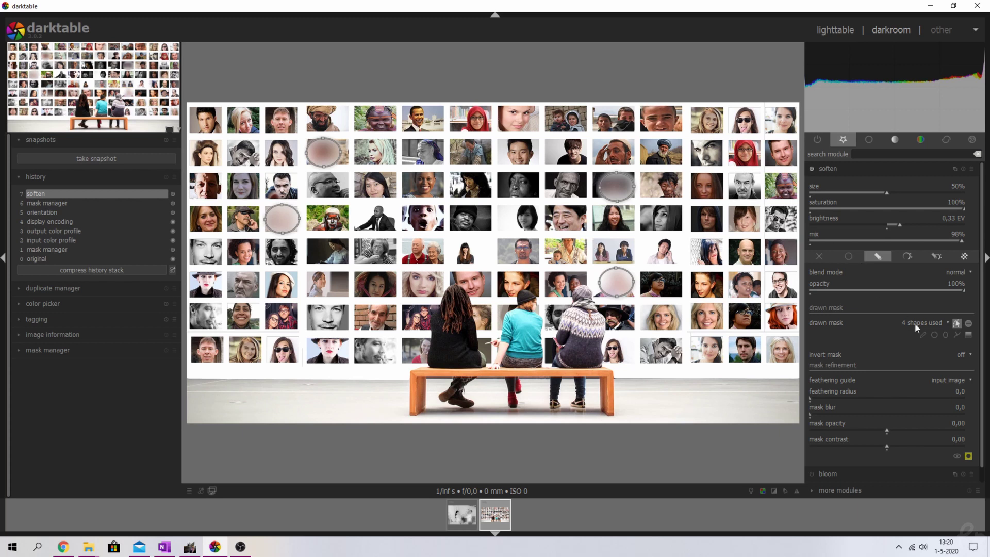
click(957, 324)
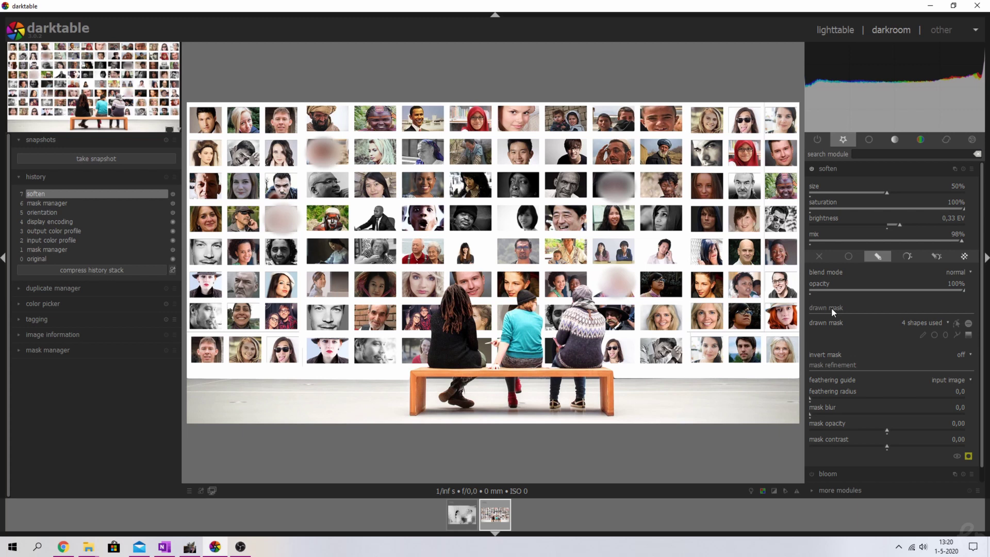
Turn soften off and enable bloom with strength 81% and size 38%
click(837, 169)
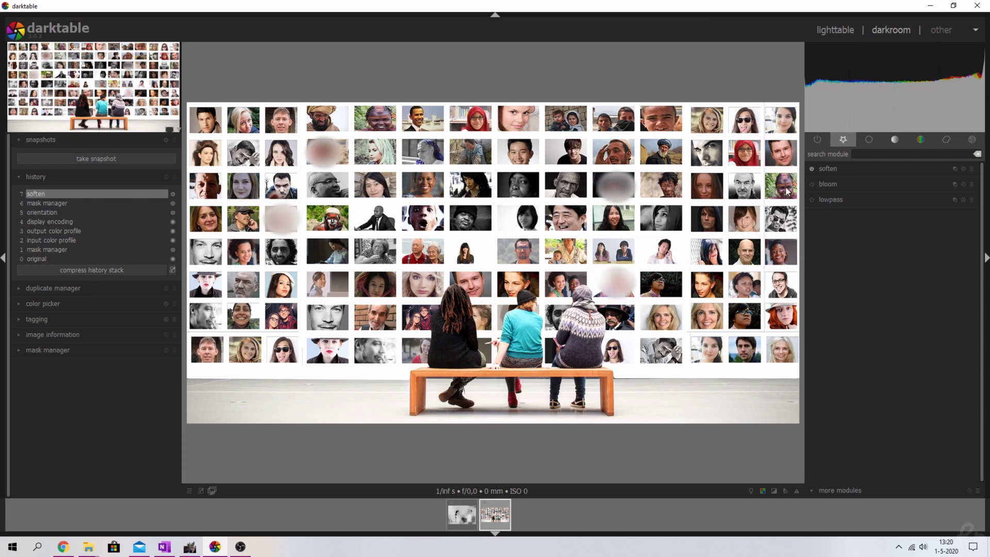
click(811, 169)
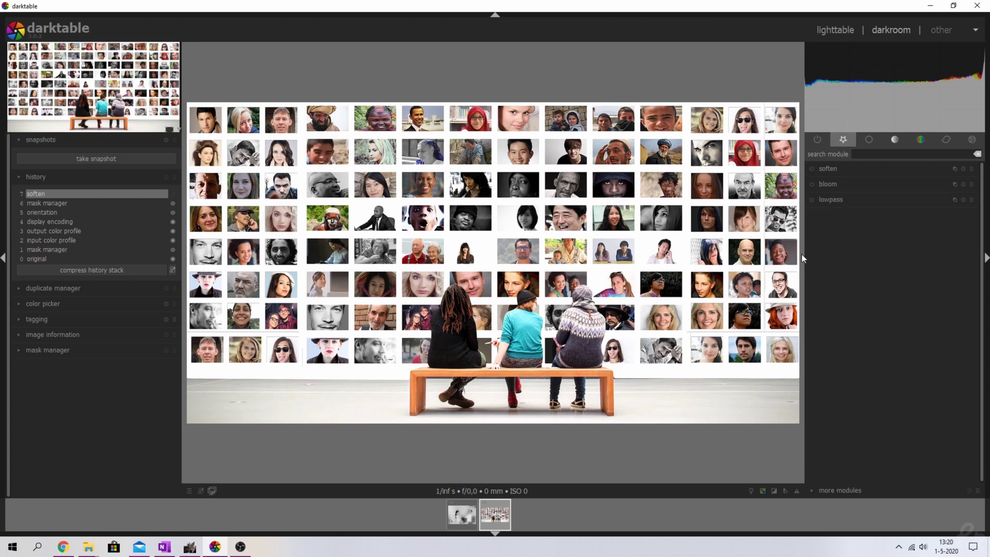
click(829, 183)
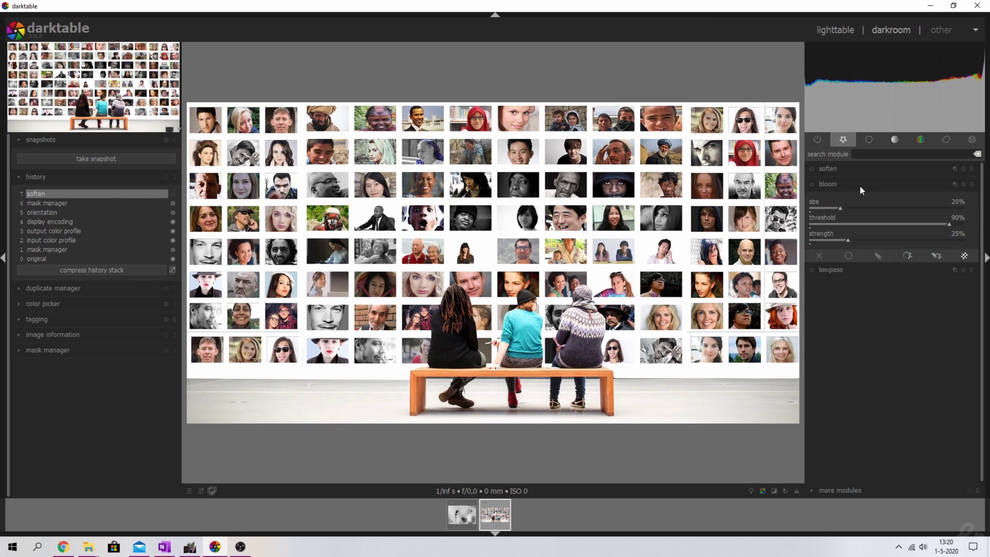
click(813, 183)
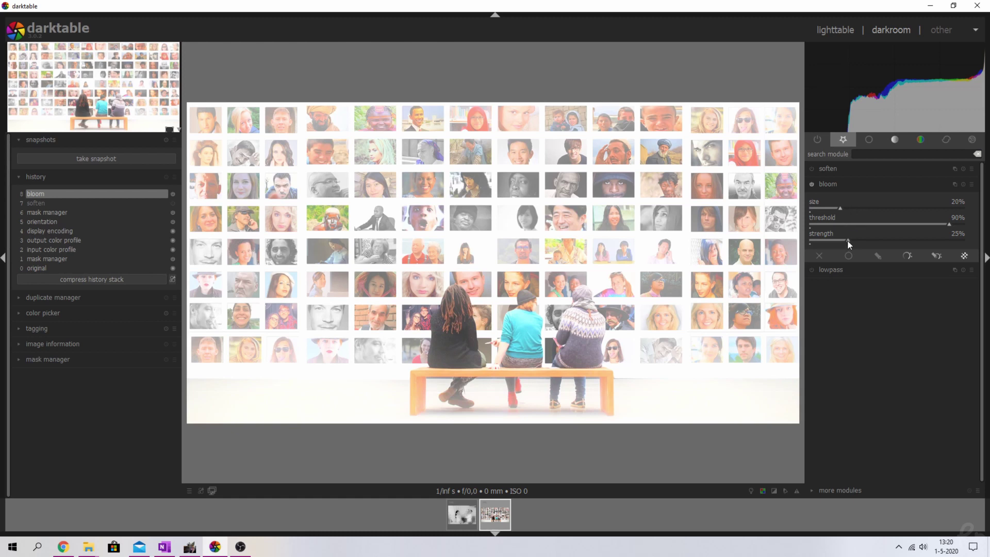
drag(847, 238, 936, 242)
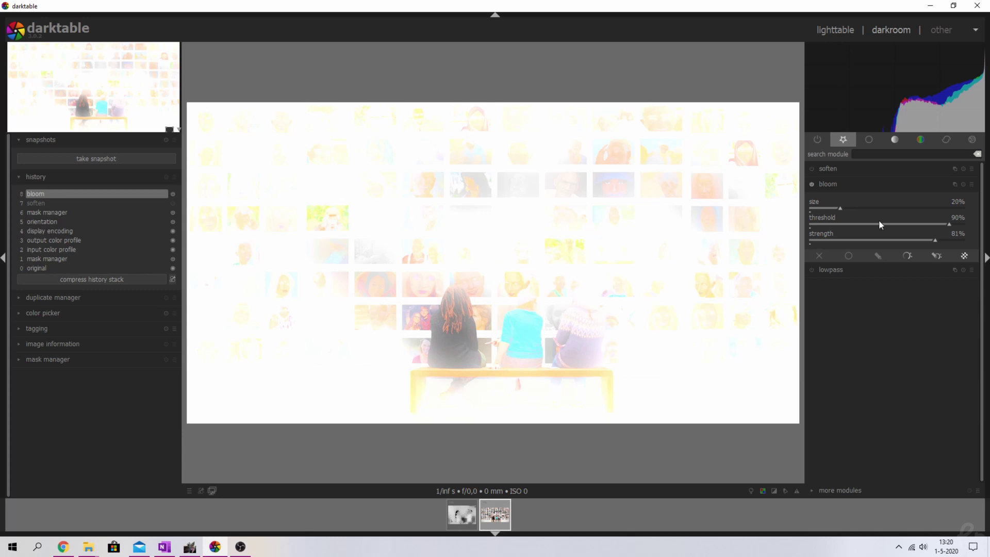
drag(843, 209, 869, 208)
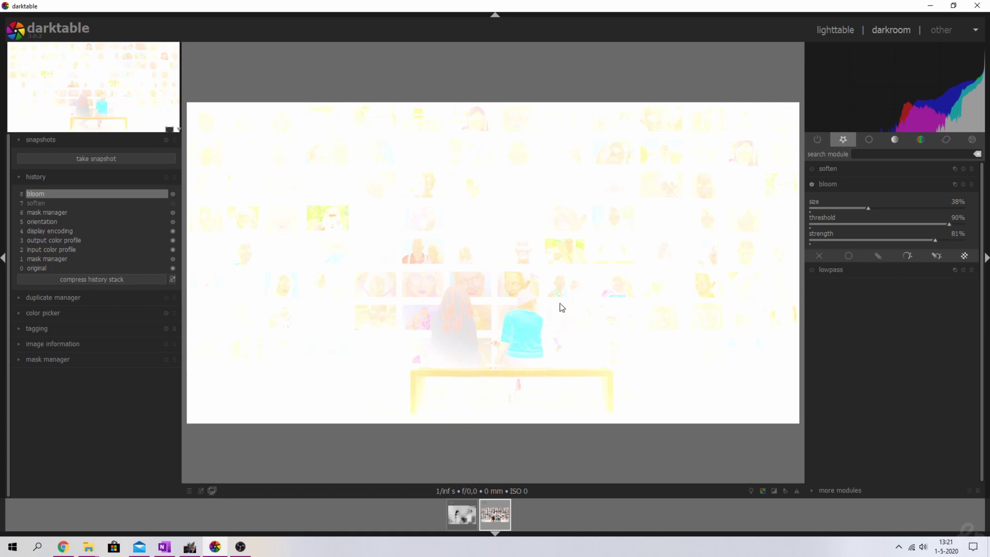
Add existing shapes ellipse #1–#4 as bloom's drawn mask and hide the mask outlines
click(881, 256)
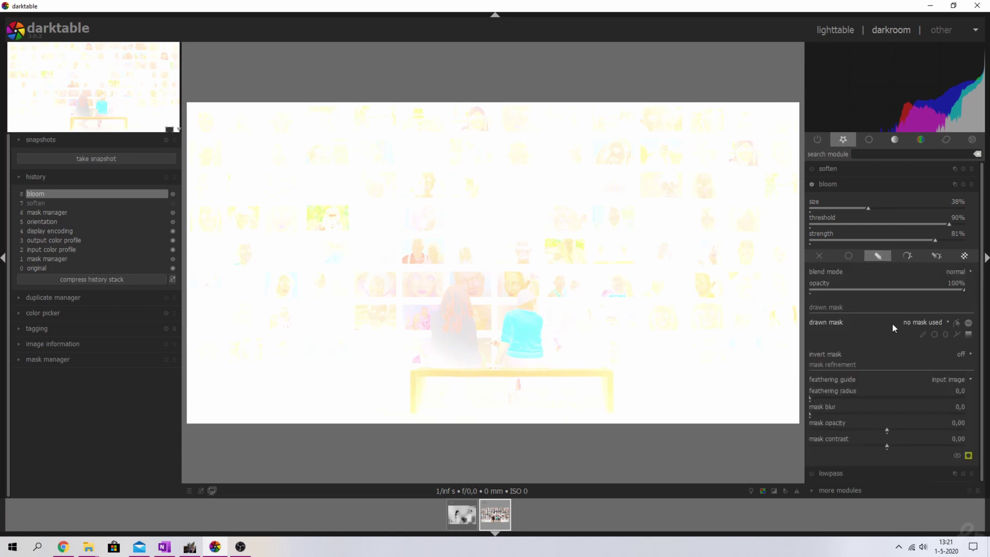
click(940, 322)
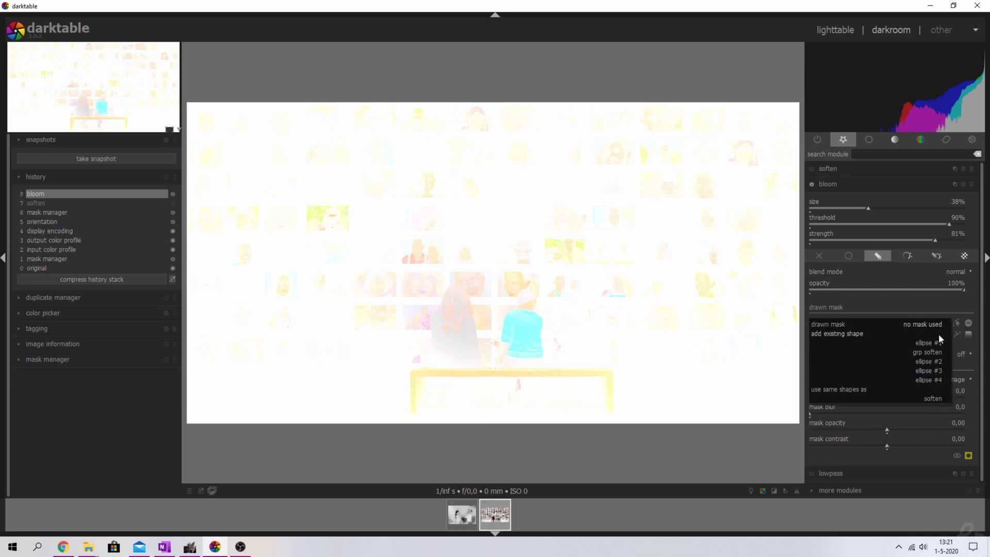
click(938, 342)
click(930, 328)
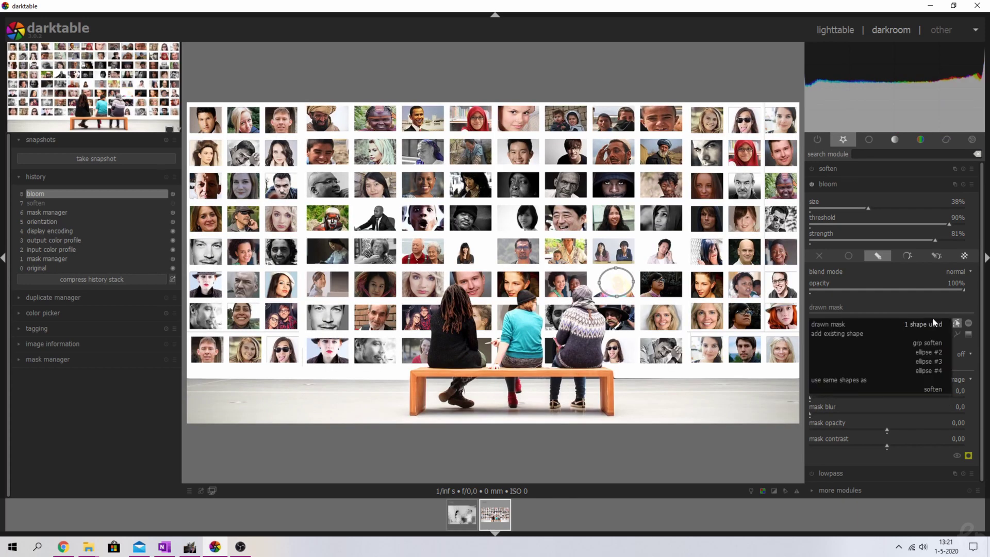
click(934, 351)
click(932, 321)
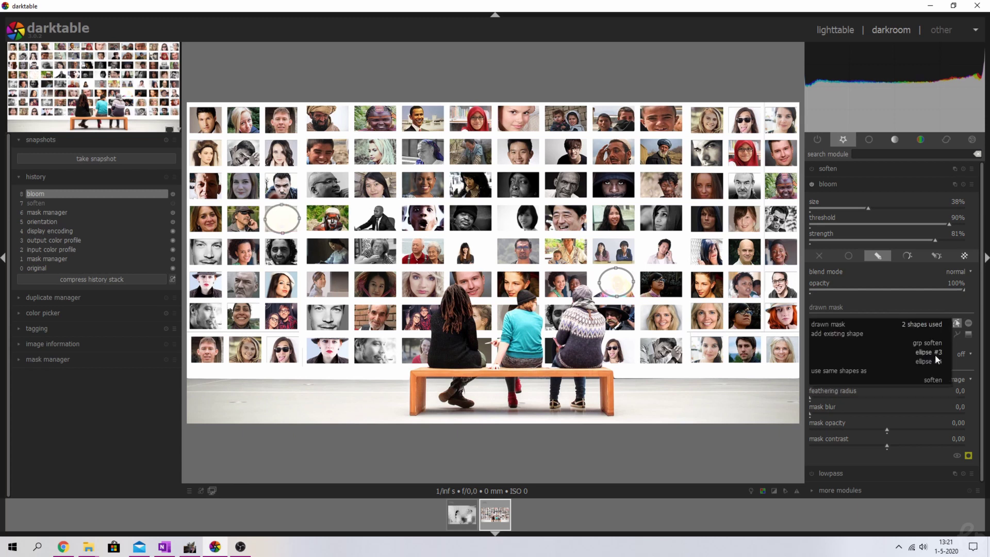
click(935, 355)
click(928, 326)
click(933, 352)
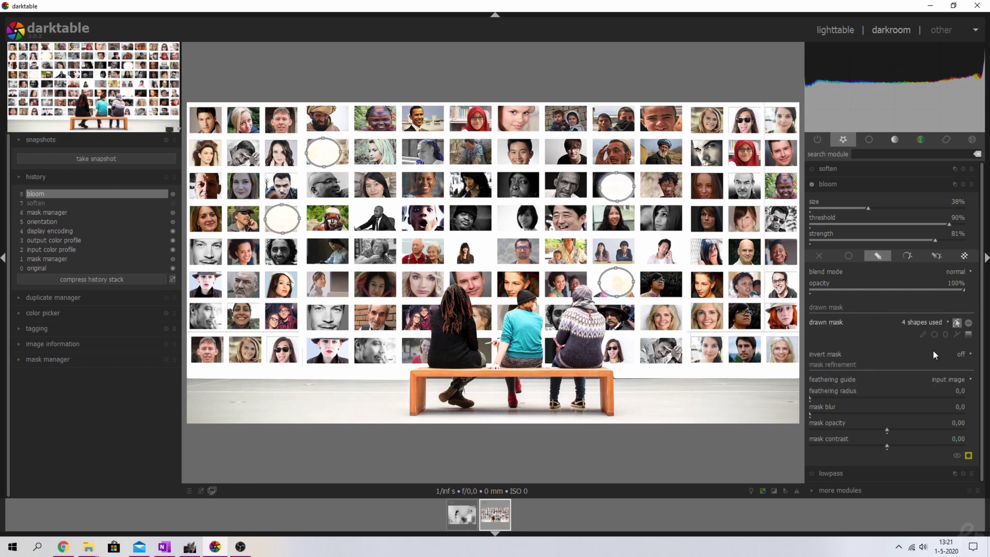
click(957, 324)
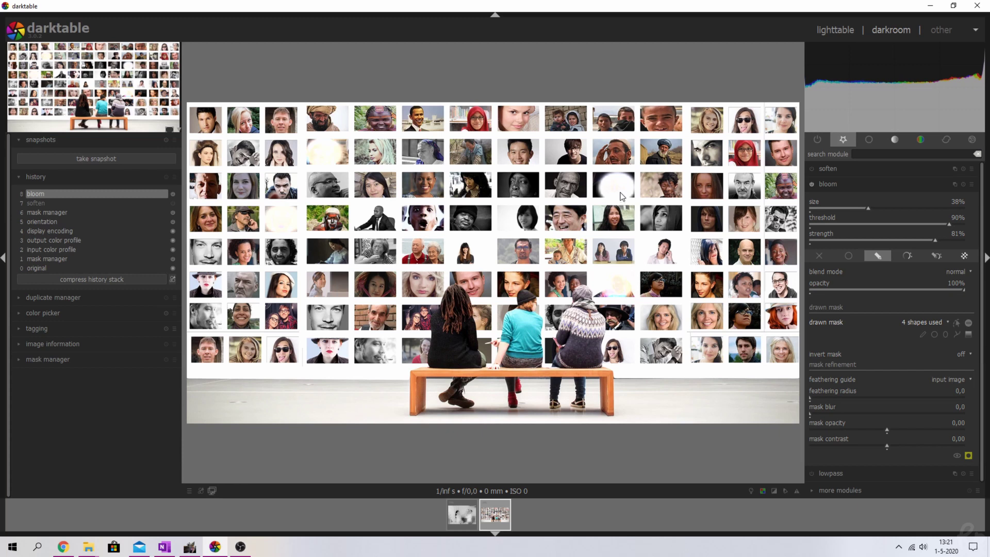
Switch bloom off and enable lowpass with its radius raised from 10 to 15
click(830, 183)
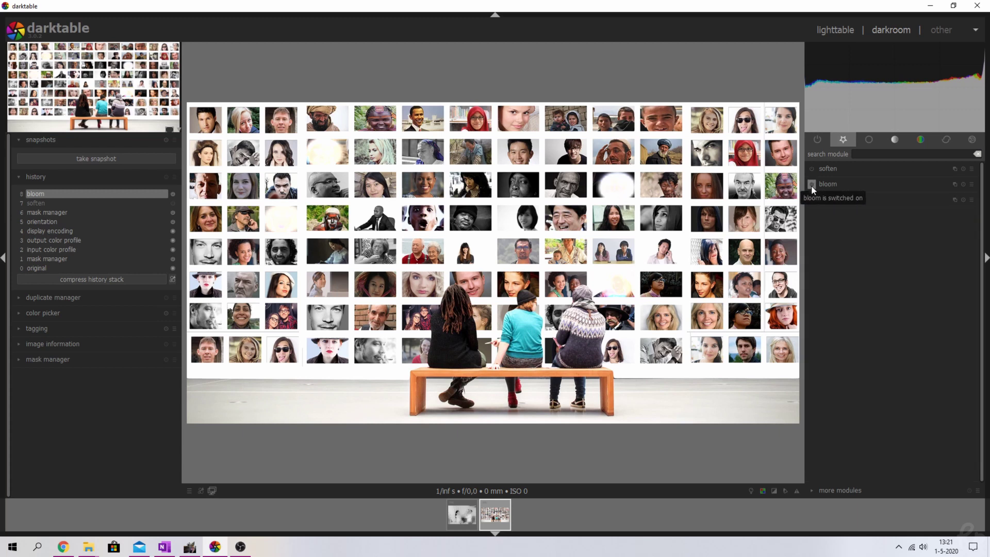
click(812, 185)
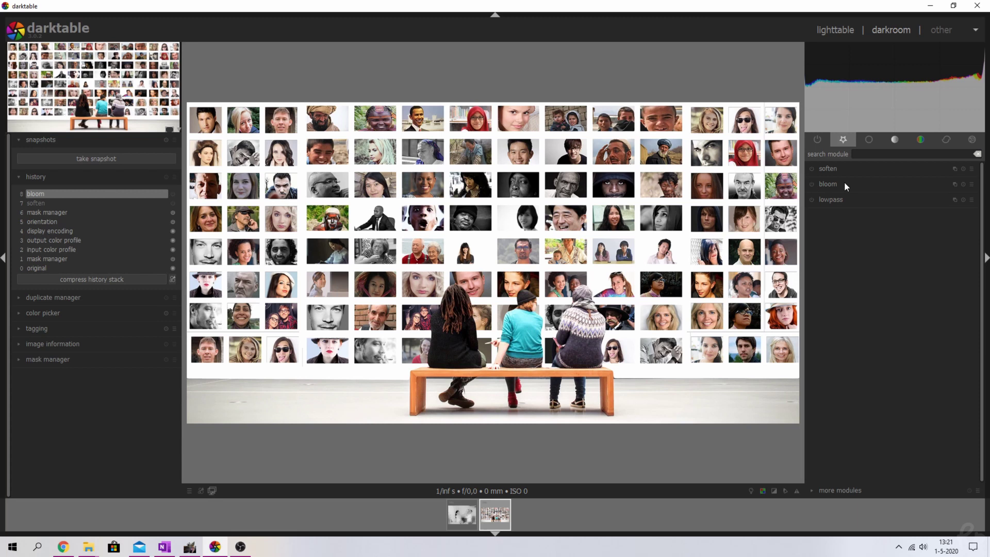
click(832, 201)
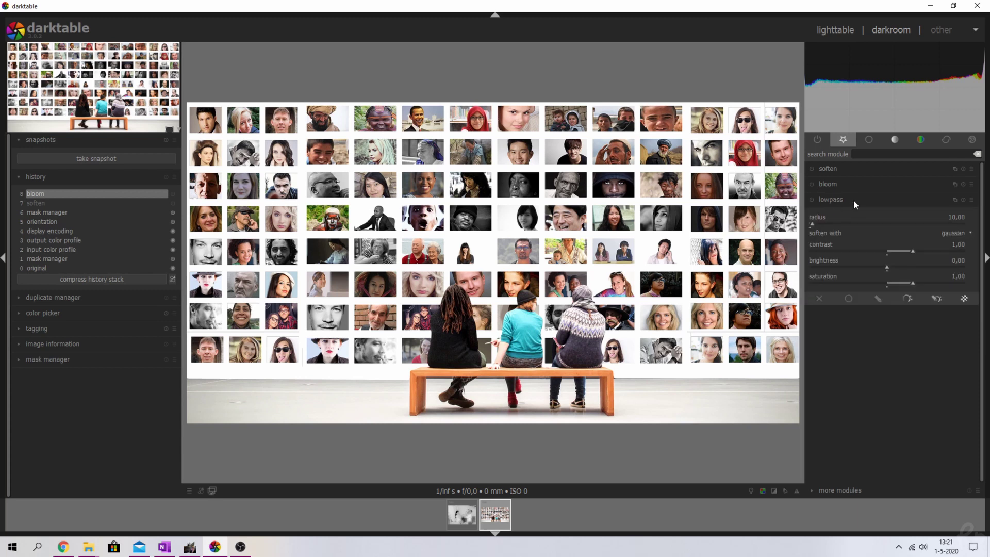
click(812, 200)
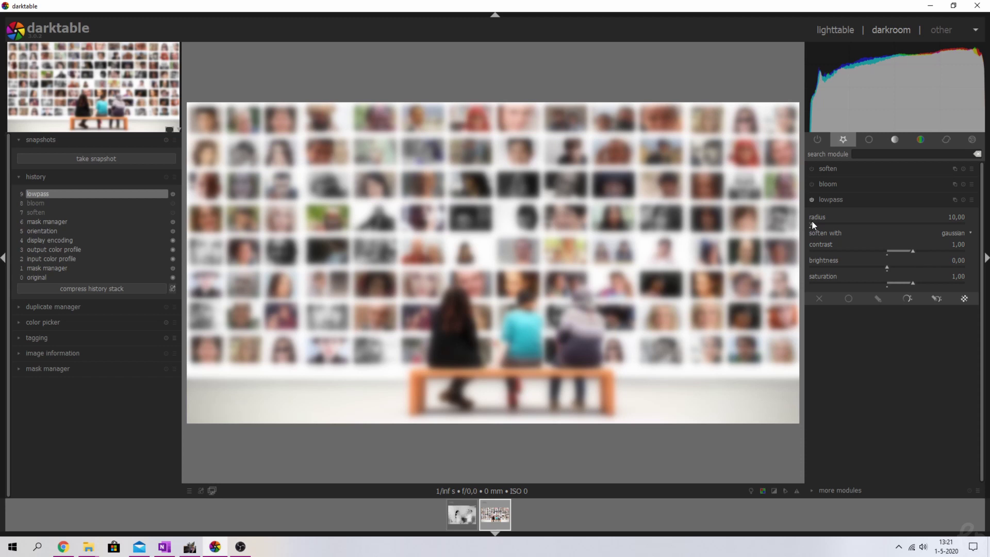
scroll(812, 221, up, 5)
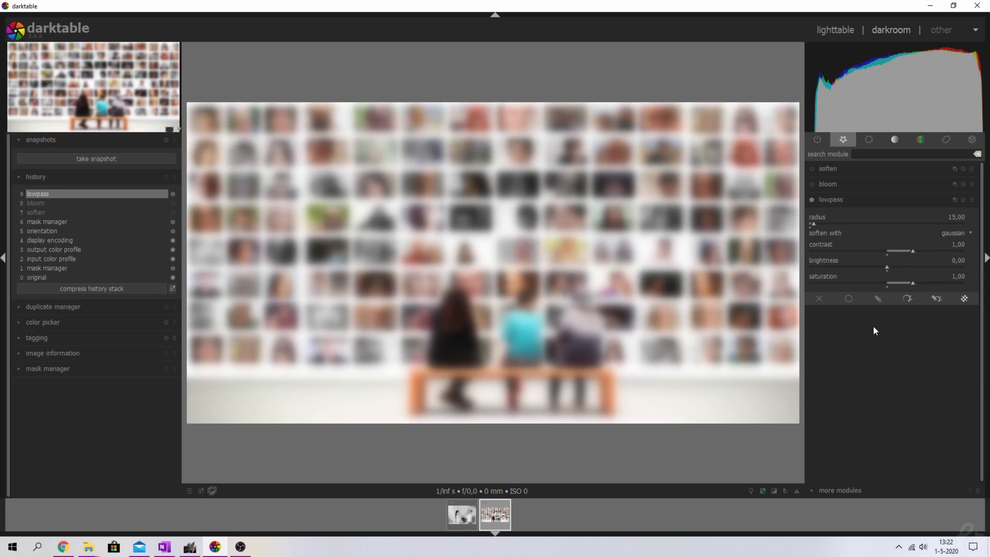
Add existing shapes ellipse #1–#4 as lowpass's drawn mask, hide outlines, and collapse lowpass
click(881, 300)
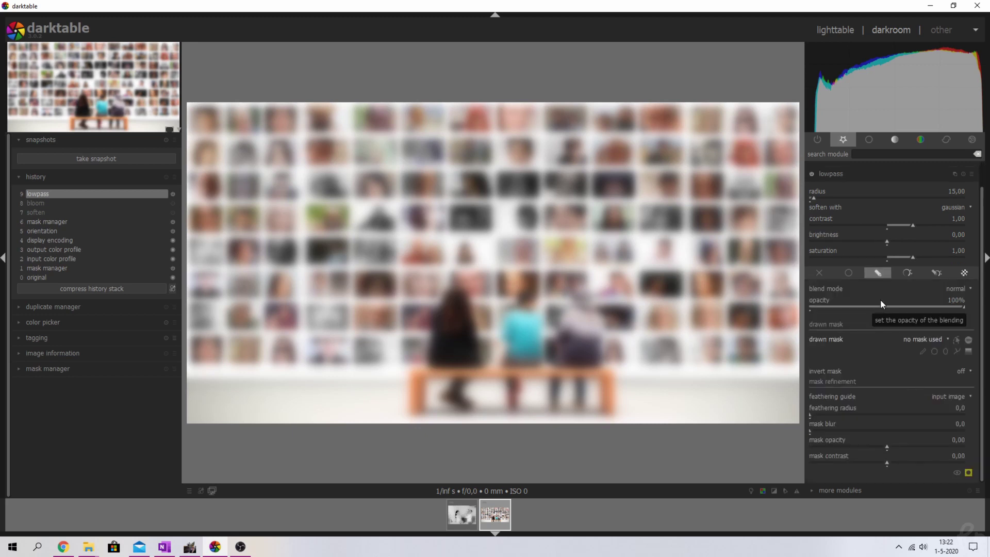
click(935, 341)
click(933, 357)
click(932, 340)
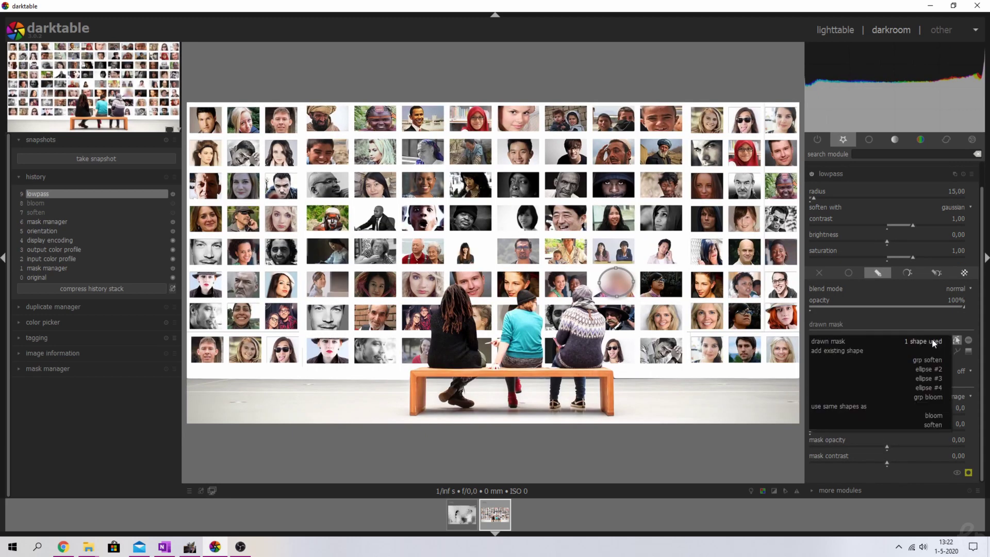
click(934, 364)
click(933, 336)
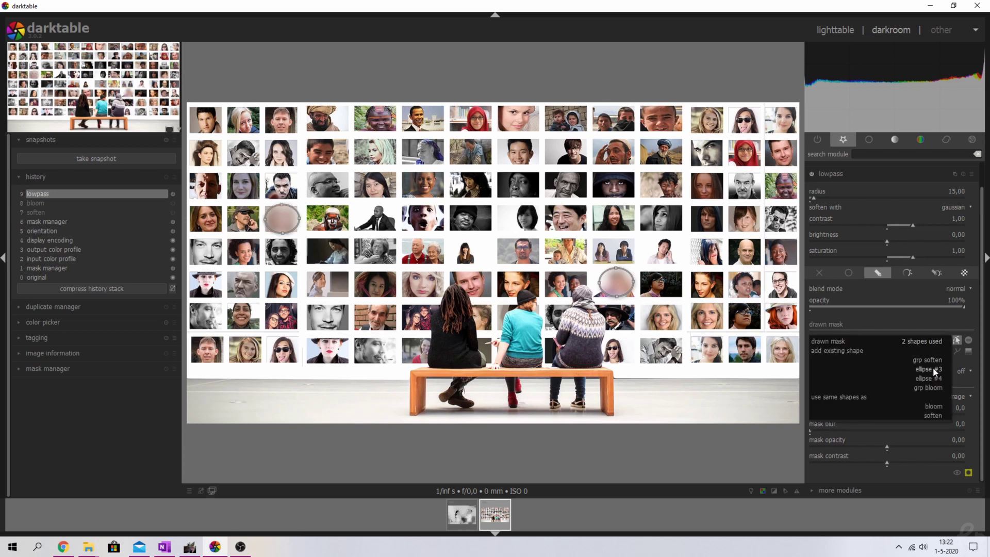
click(933, 367)
click(932, 340)
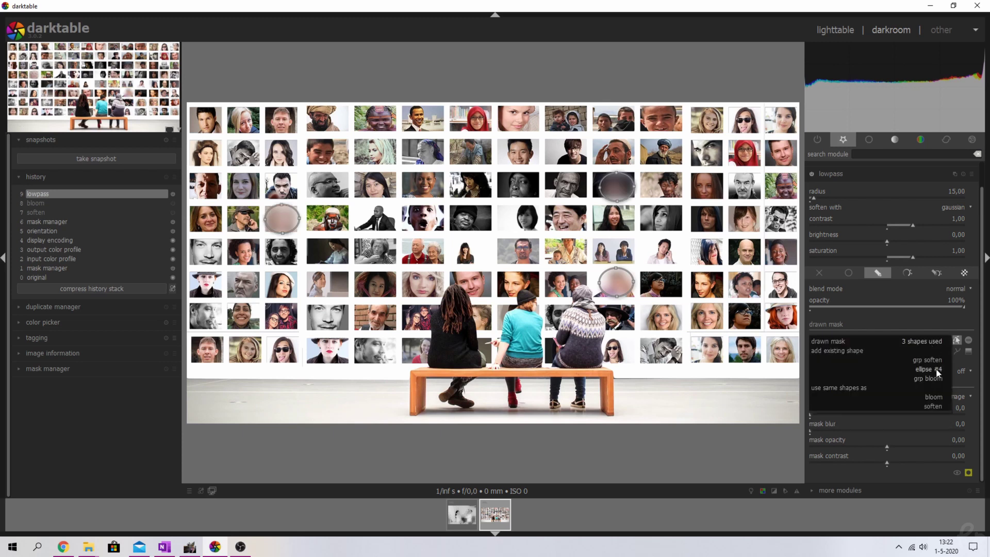
click(937, 369)
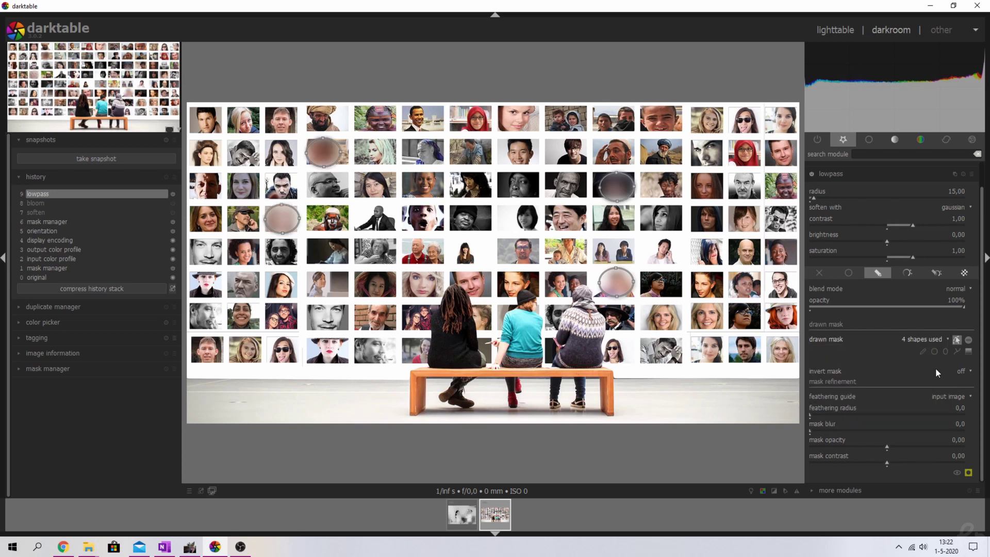
click(957, 340)
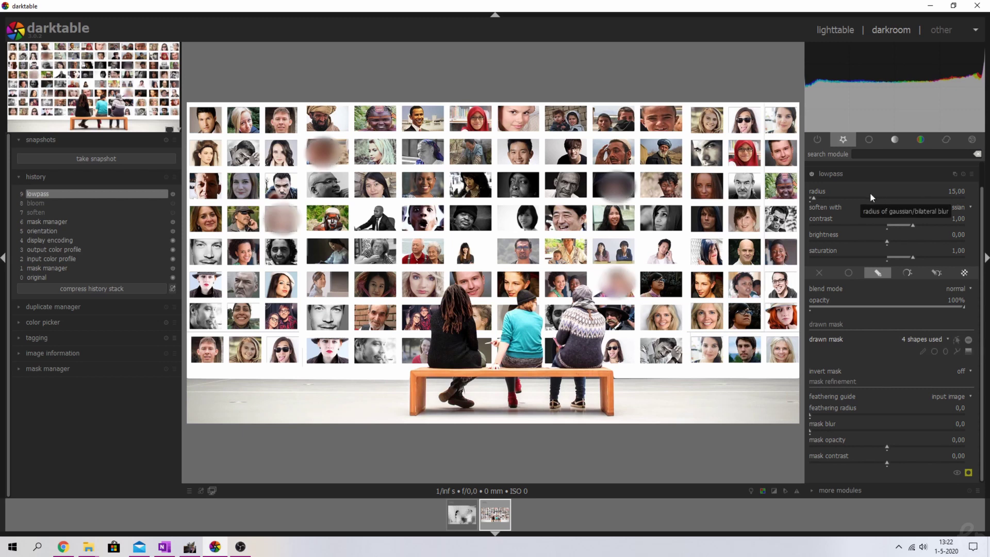
click(837, 177)
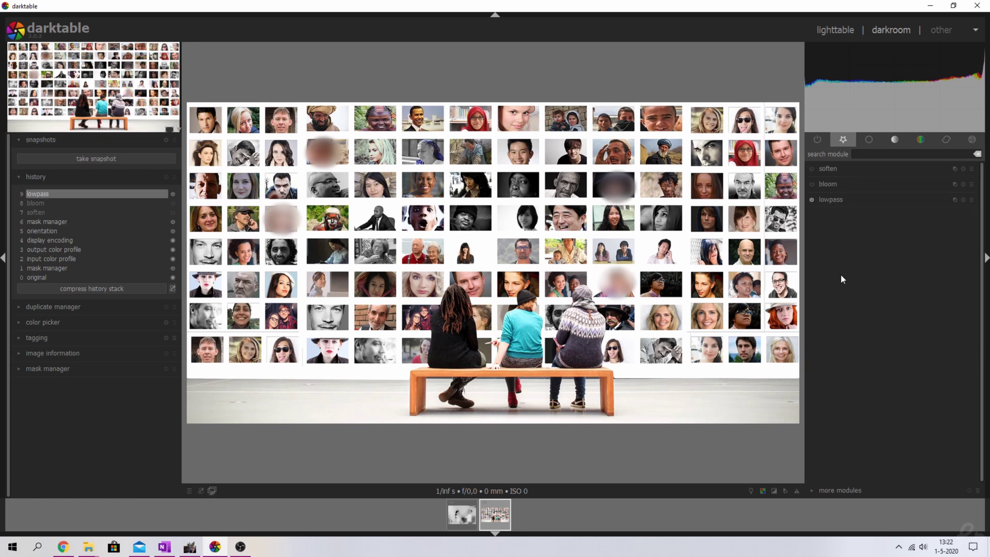